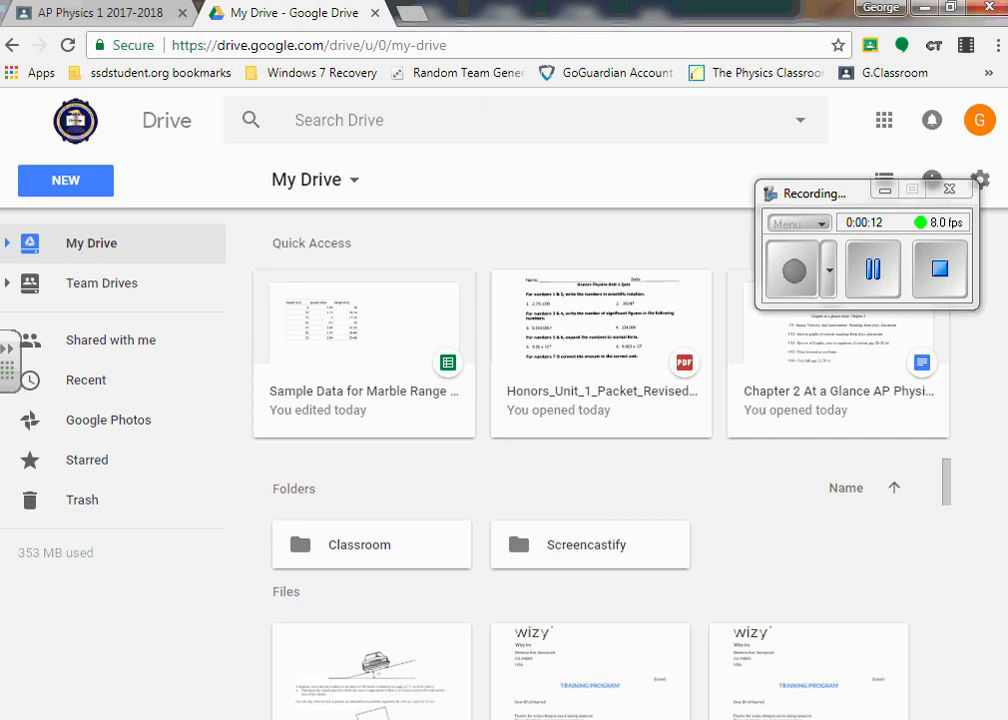
- Open the Sample Data for Marble Range Lab spreadsheet and show the height values in A2:A8 with two decimal places
{"action": "left_click", "coordinate": [381, 350]}
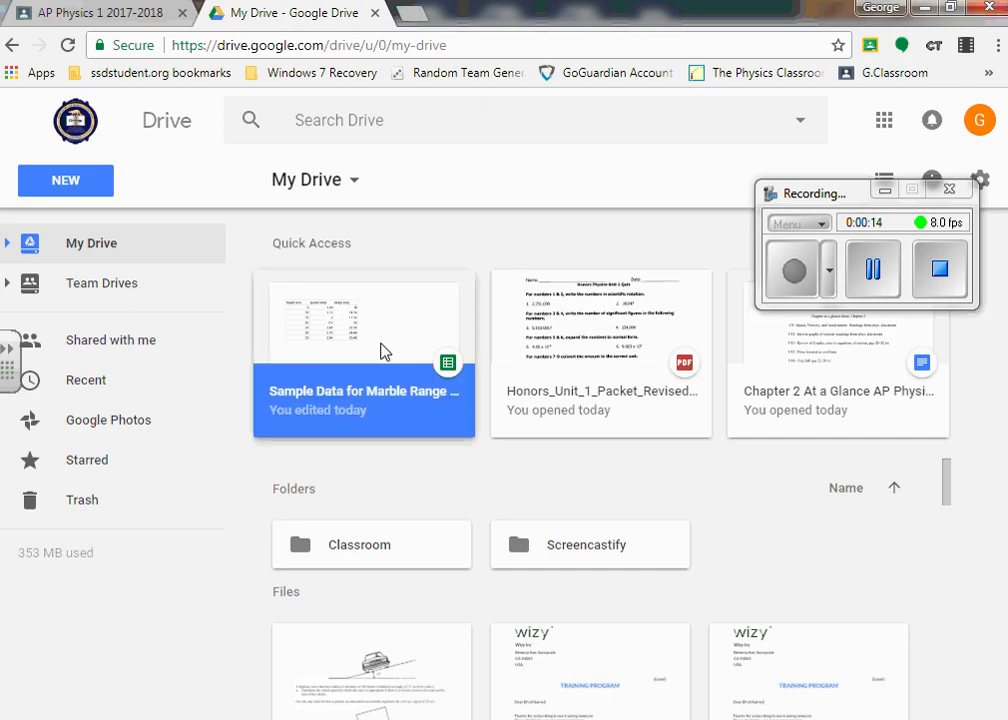
{"action": "double_click", "coordinate": [381, 350]}
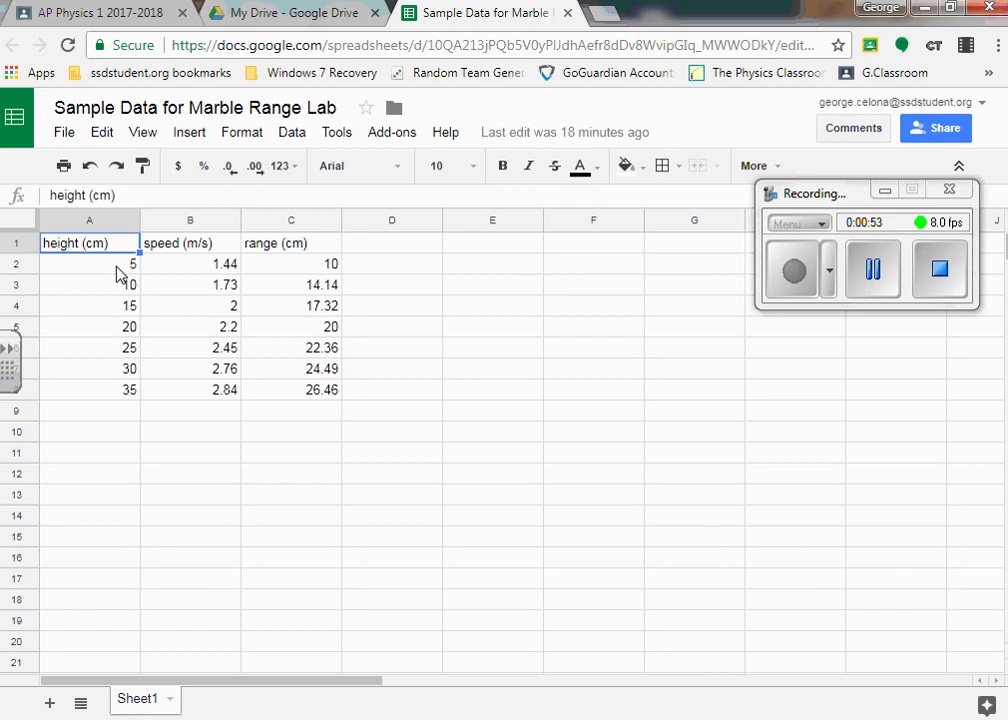
{"action": "left_click_drag", "start_coordinate": [118, 270], "coordinate": [114, 390]}
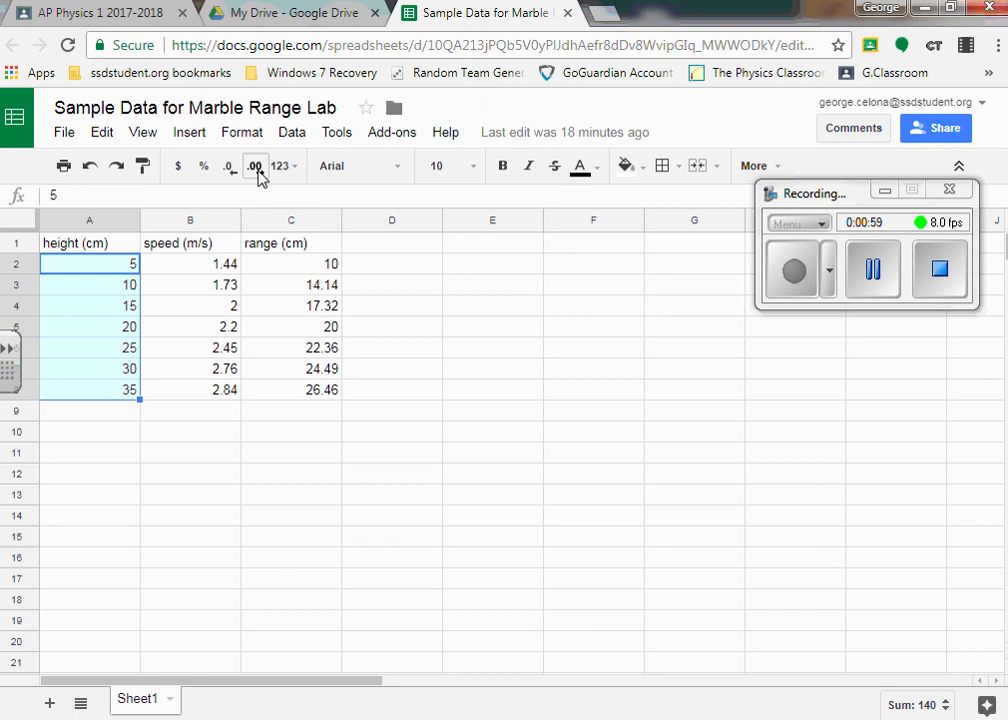
{"action": "left_click", "coordinate": [256, 167]}
{"action": "left_click", "coordinate": [256, 167]}
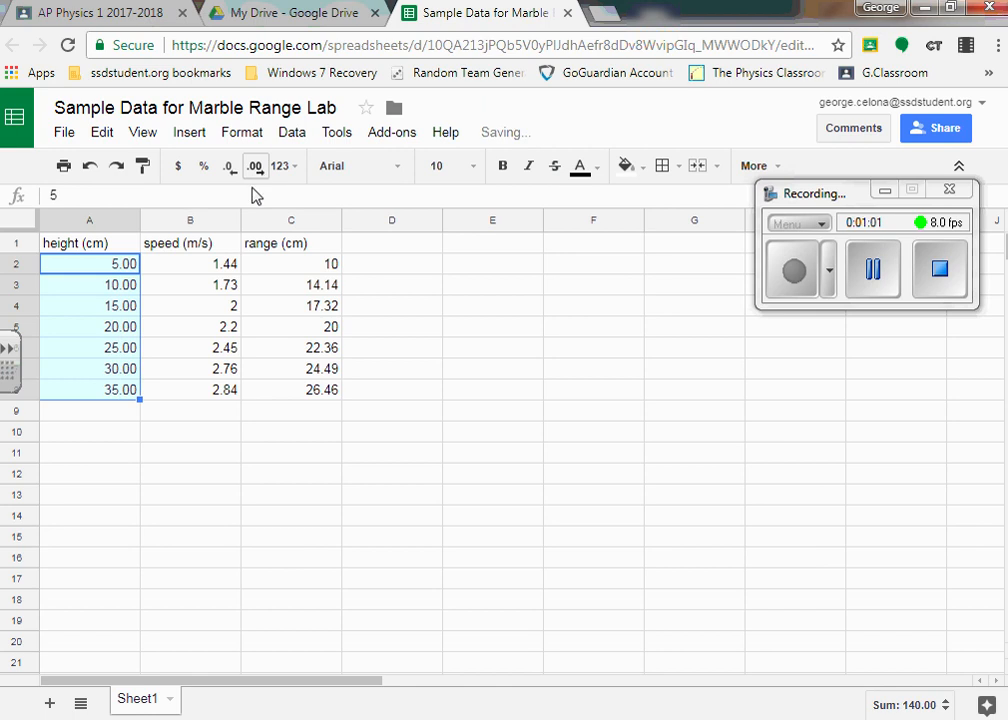
- Increase the decimal places of speed cells B4 and B5 so both show two decimals
{"action": "left_click", "coordinate": [207, 314]}
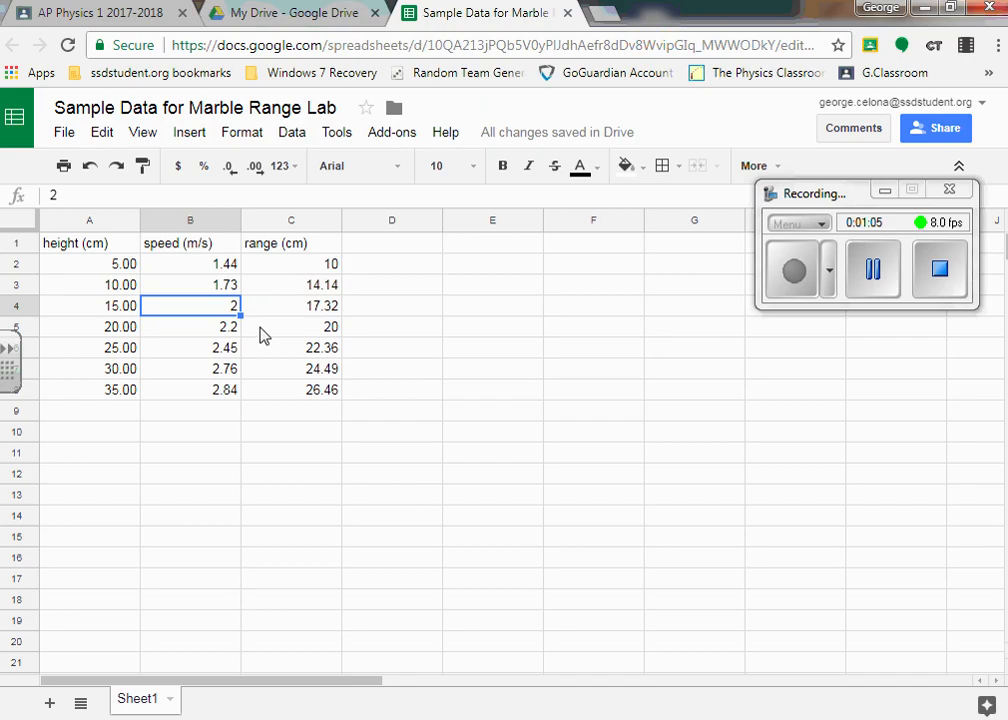
{"action": "left_click", "coordinate": [256, 168]}
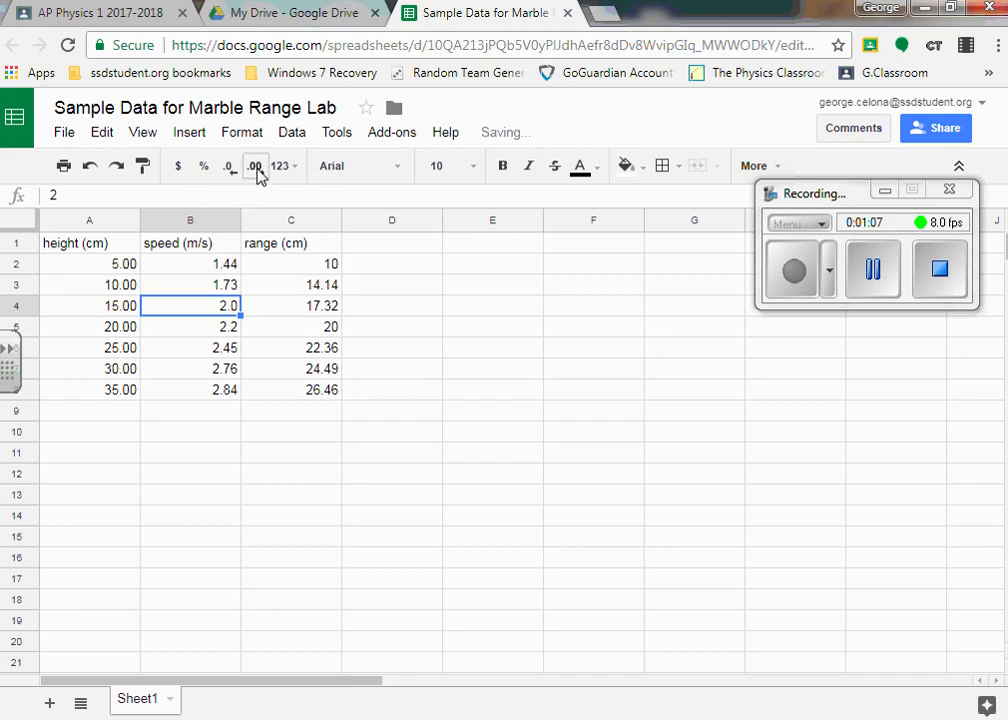
{"action": "left_click", "coordinate": [256, 168]}
{"action": "left_click", "coordinate": [210, 328]}
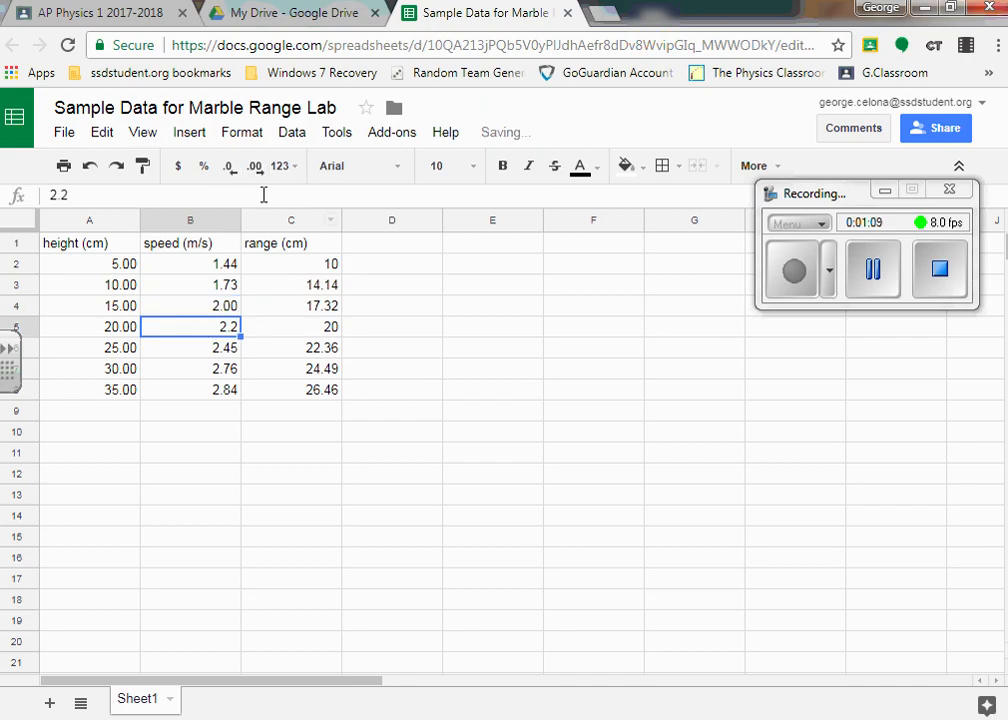
{"action": "left_click", "coordinate": [258, 170]}
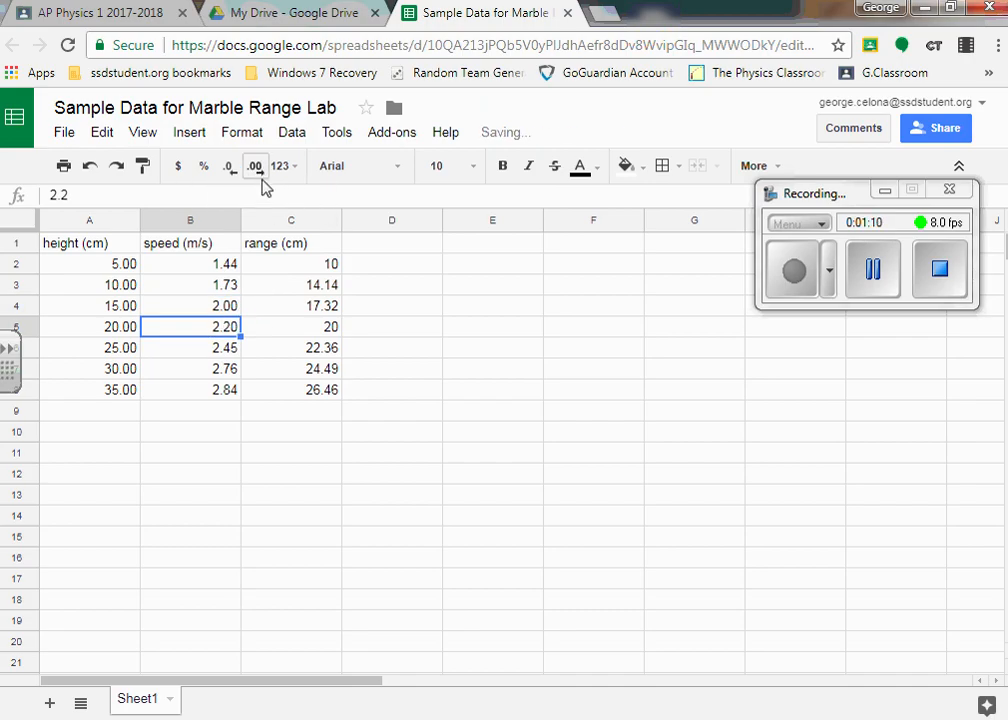
- Increase the decimal places of range cells C2 and C5 so both show two decimals
{"action": "left_click", "coordinate": [310, 266]}
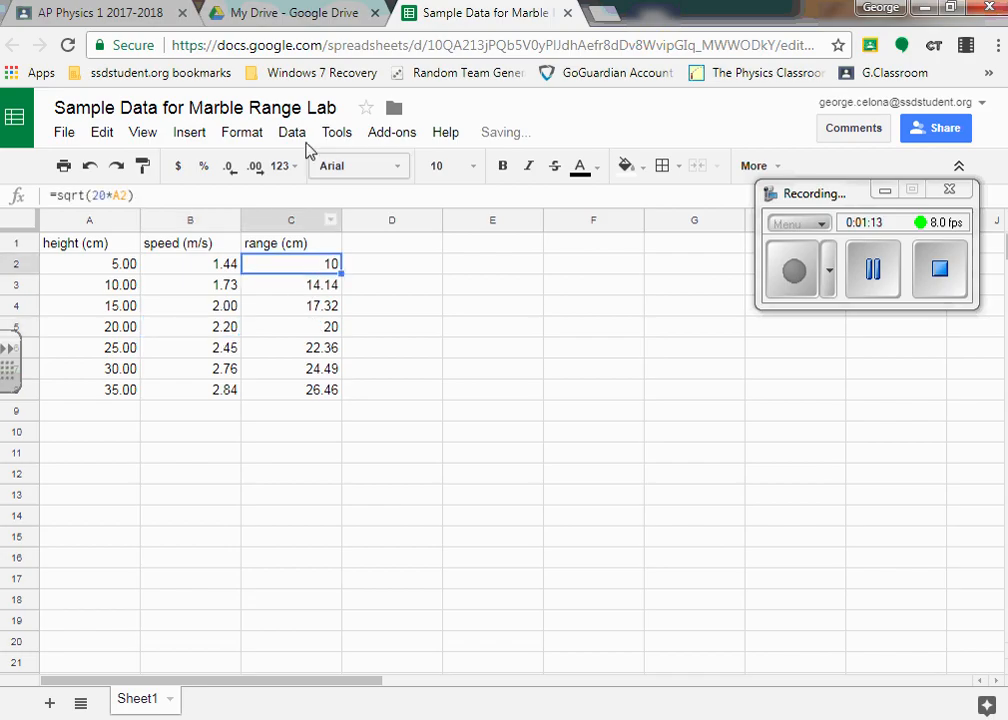
{"action": "left_click", "coordinate": [258, 170]}
{"action": "left_click", "coordinate": [258, 170]}
{"action": "left_click", "coordinate": [311, 332]}
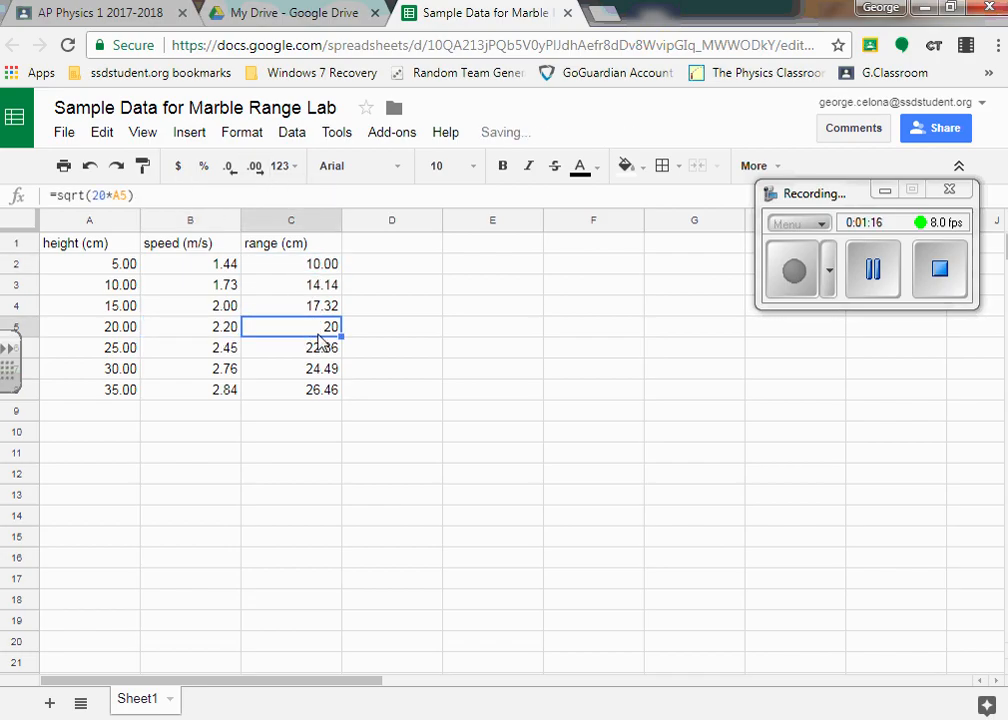
{"action": "left_click", "coordinate": [258, 170]}
{"action": "left_click", "coordinate": [261, 172]}
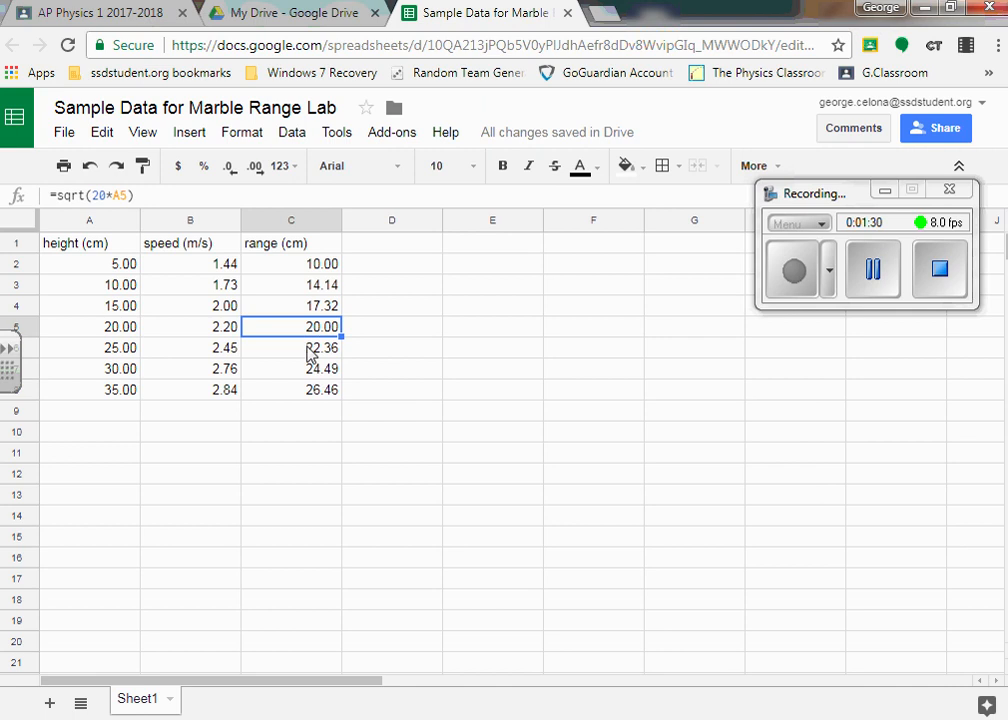
- Insert a chart from the height and speed data in A2:B8
{"action": "left_click", "coordinate": [110, 266]}
{"action": "left_click_drag", "start_coordinate": [130, 268], "coordinate": [184, 397]}
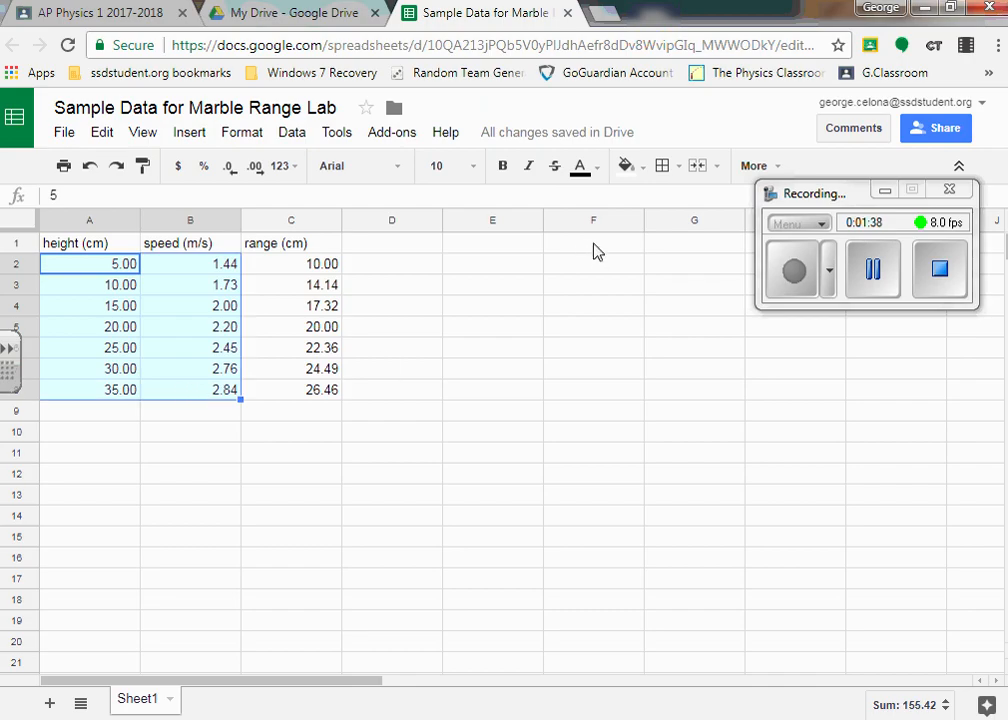
{"action": "left_click", "coordinate": [779, 169]}
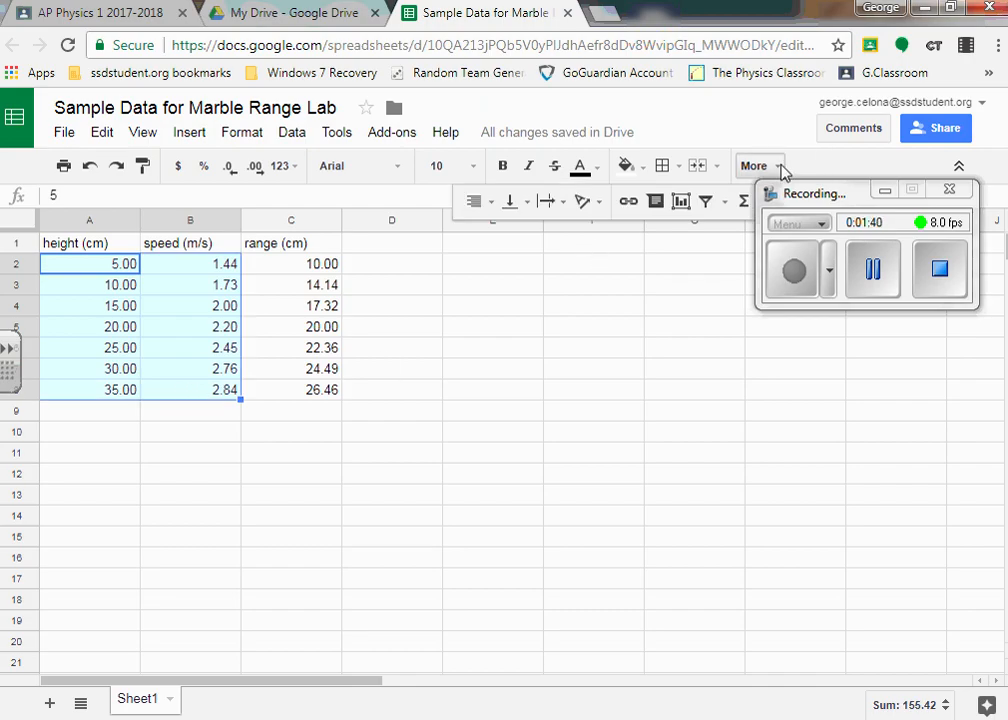
{"action": "left_click", "coordinate": [683, 205]}
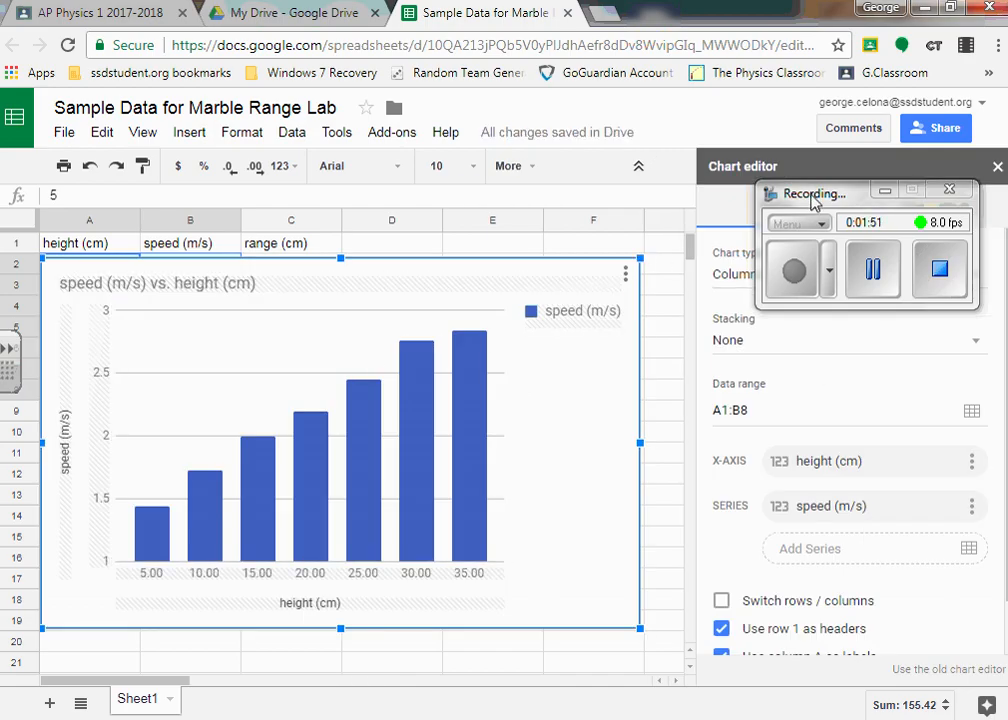
- Change the speed versus height chart from a column chart to a scatter chart
{"action": "left_click_drag", "start_coordinate": [815, 199], "coordinate": [800, 104]}
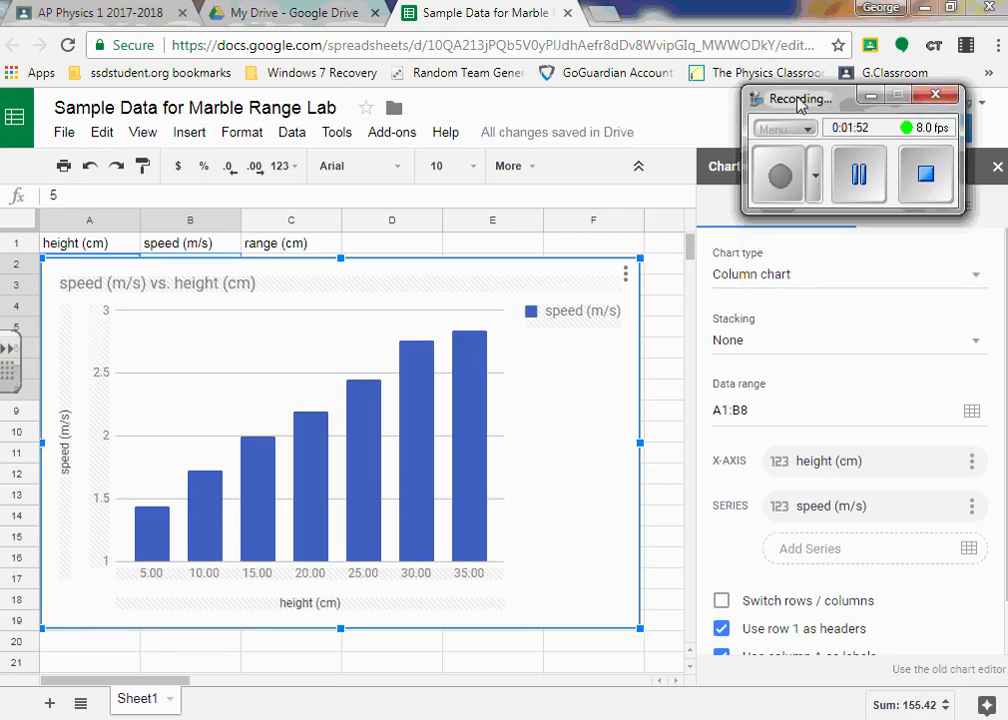
{"action": "left_click", "coordinate": [977, 276]}
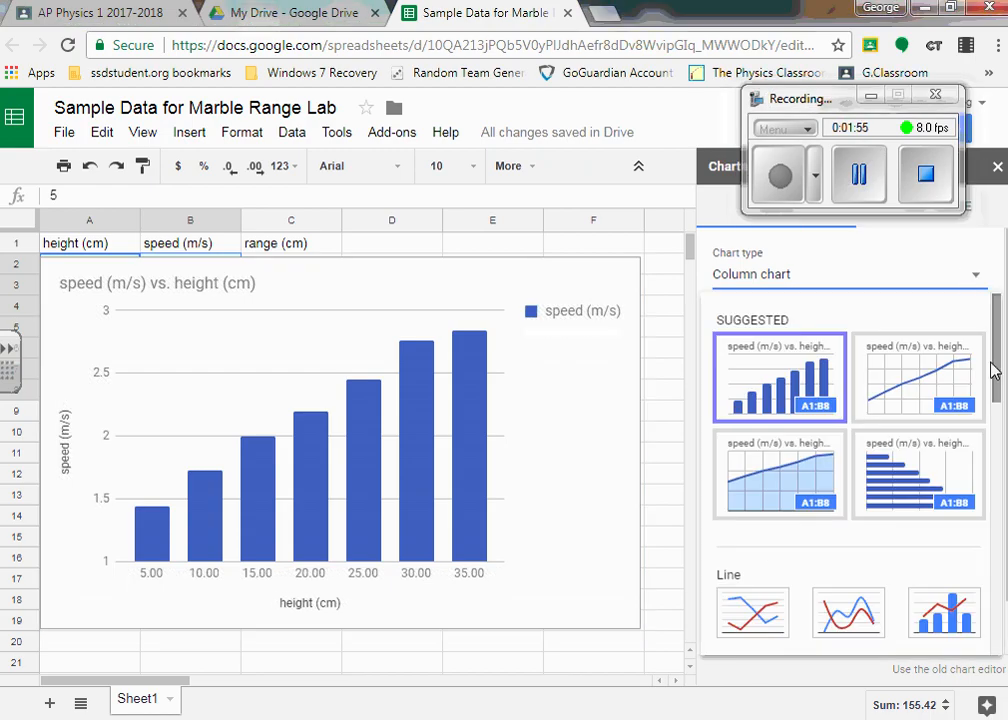
{"action": "left_click_drag", "start_coordinate": [1000, 365], "coordinate": [983, 580]}
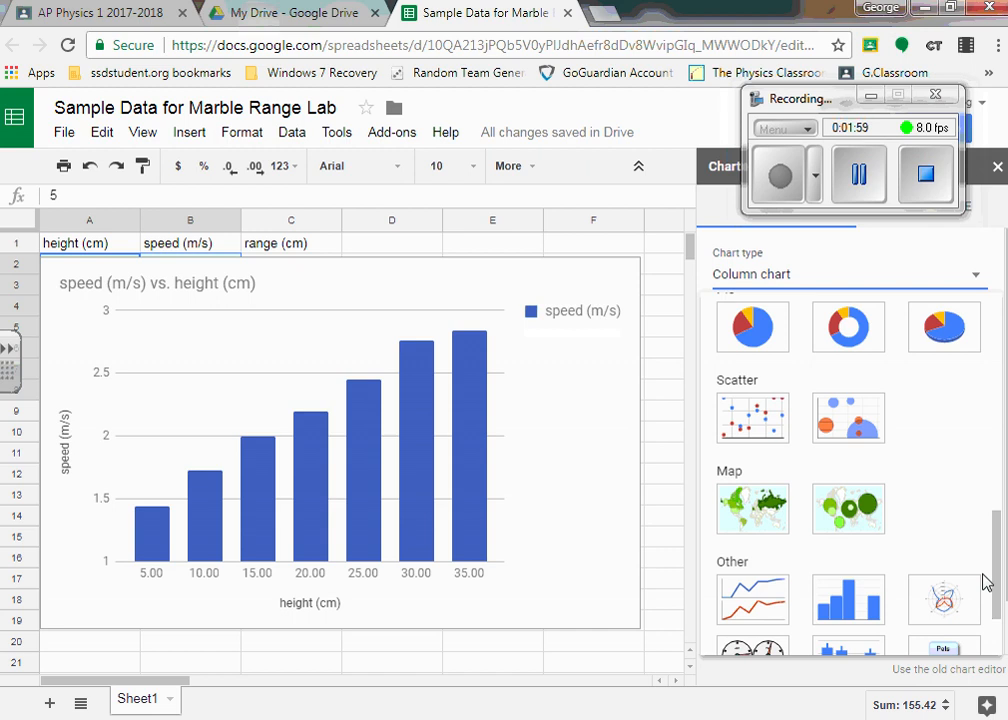
{"action": "left_click", "coordinate": [756, 427]}
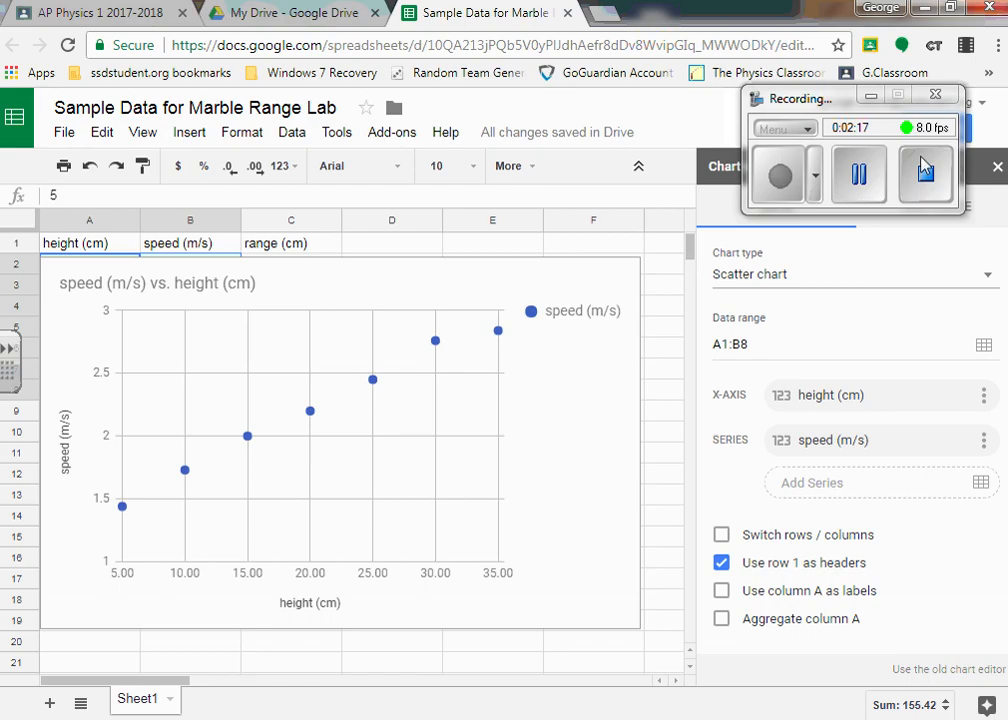
- Add a linear trendline to the speed series and look through the available trendline types
{"action": "left_click_drag", "start_coordinate": [824, 98], "coordinate": [609, 38]}
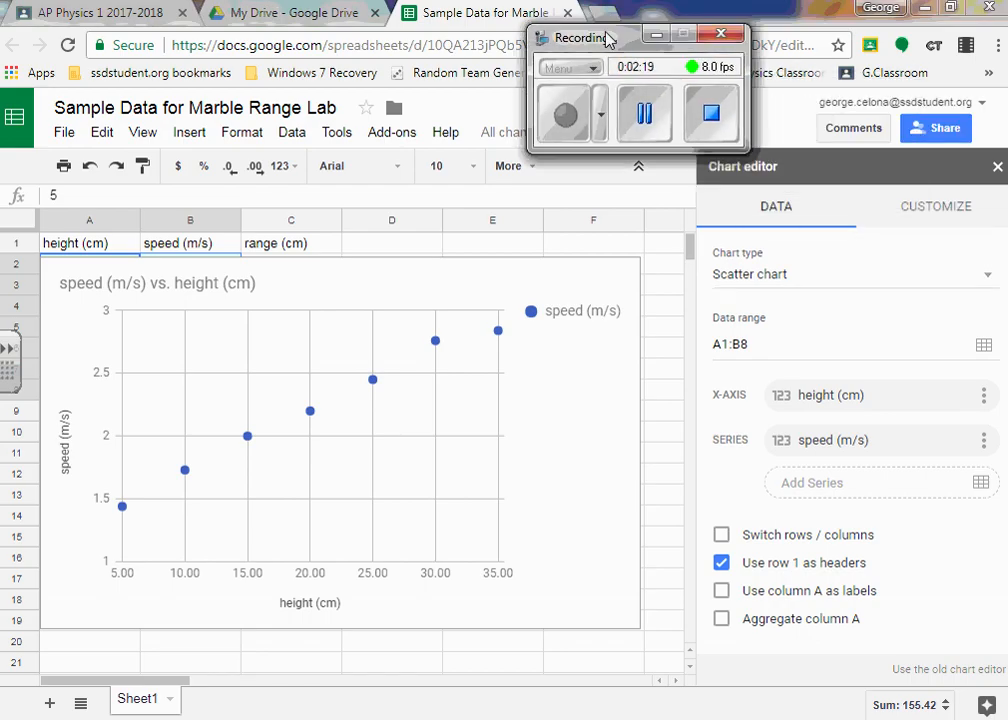
{"action": "left_click", "coordinate": [958, 213]}
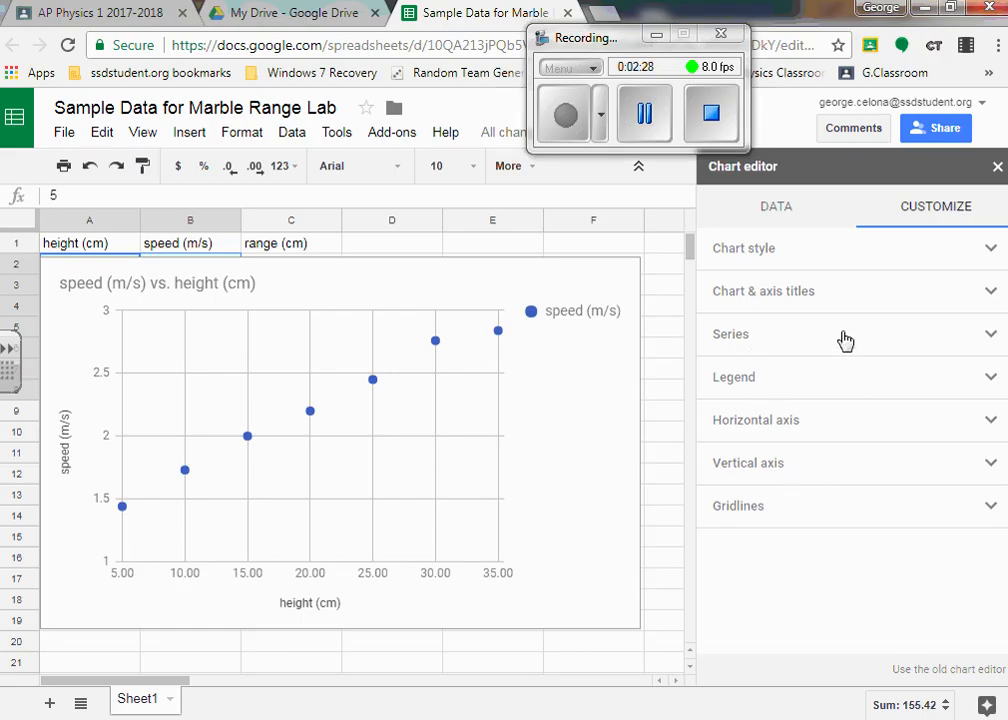
{"action": "left_click", "coordinate": [986, 343]}
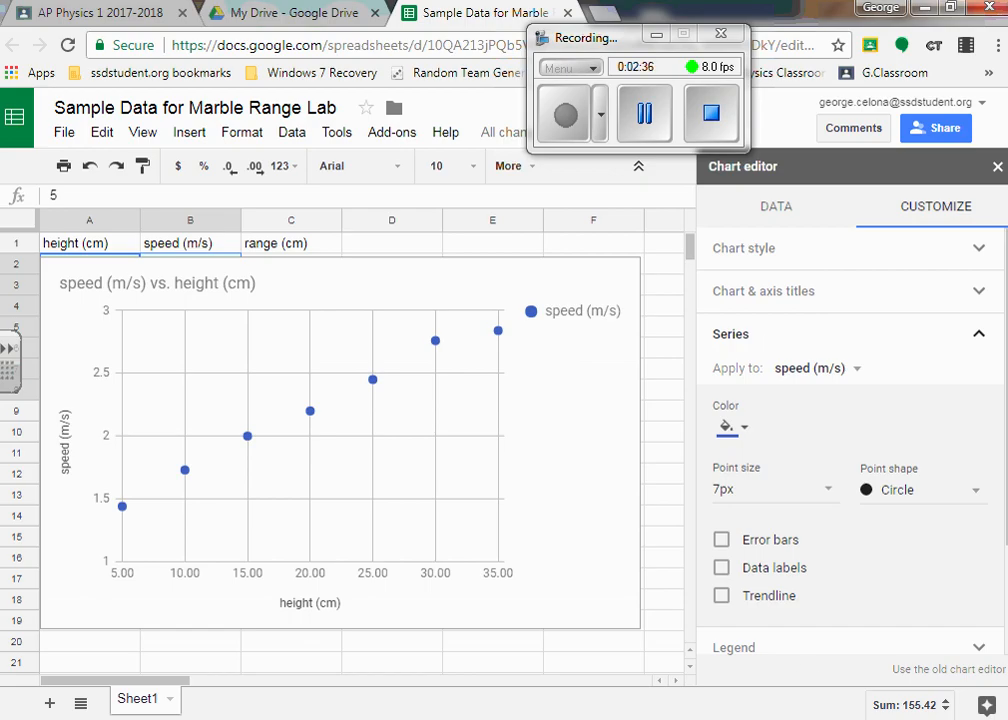
{"action": "left_click", "coordinate": [722, 596]}
{"action": "scroll", "coordinate": [724, 590], "scroll_direction": "down", "scroll_amount": 3}
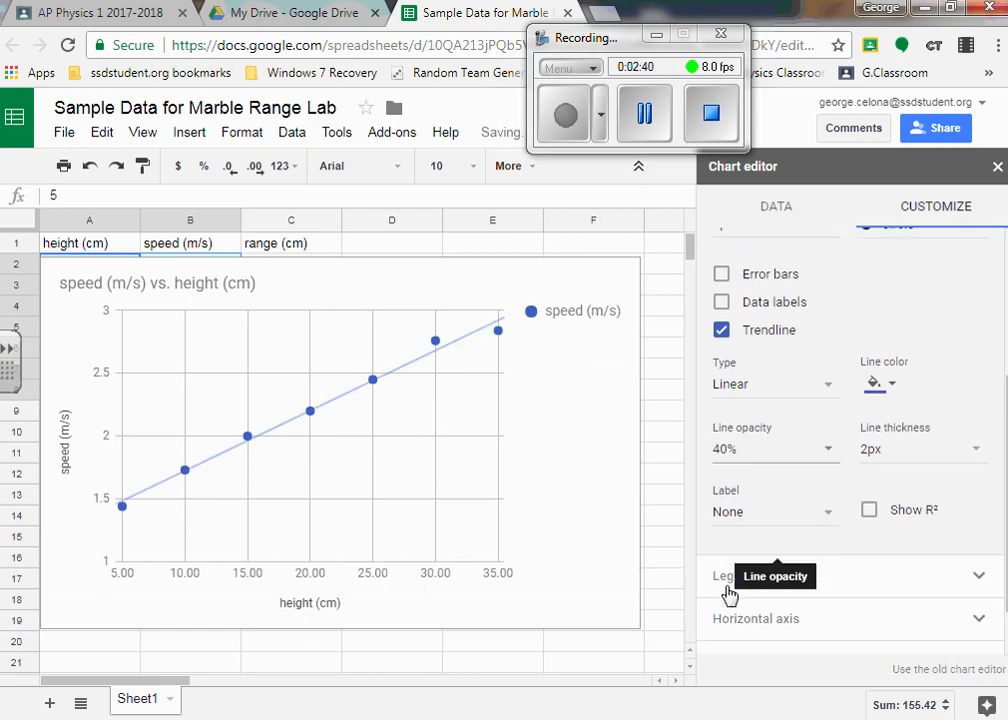
{"action": "left_click", "coordinate": [818, 387]}
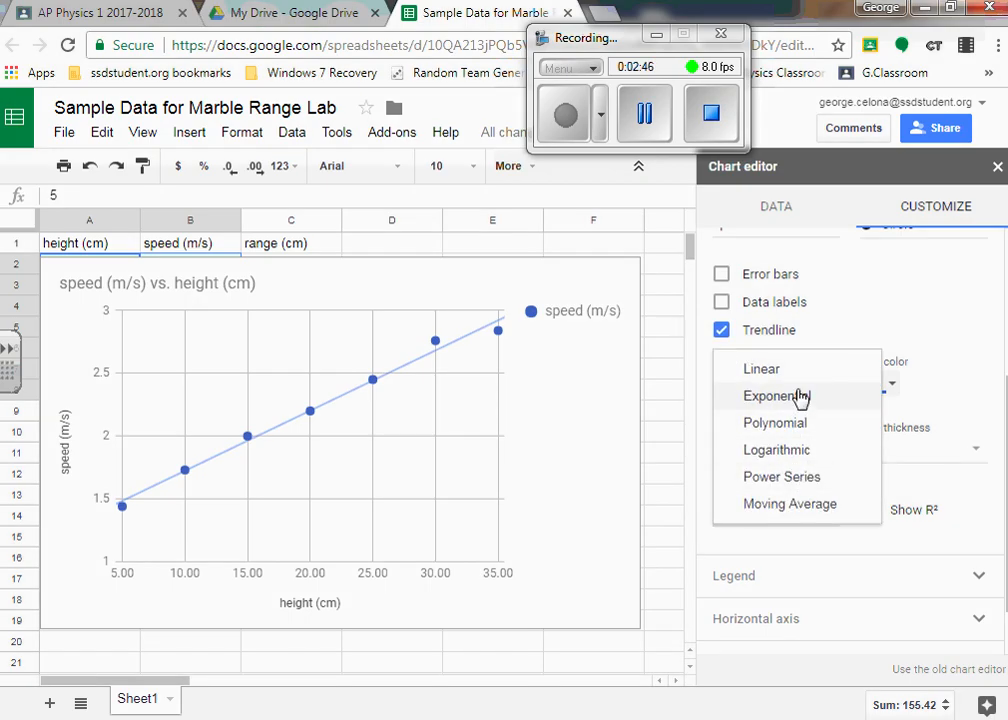
{"action": "left_click", "coordinate": [842, 163]}
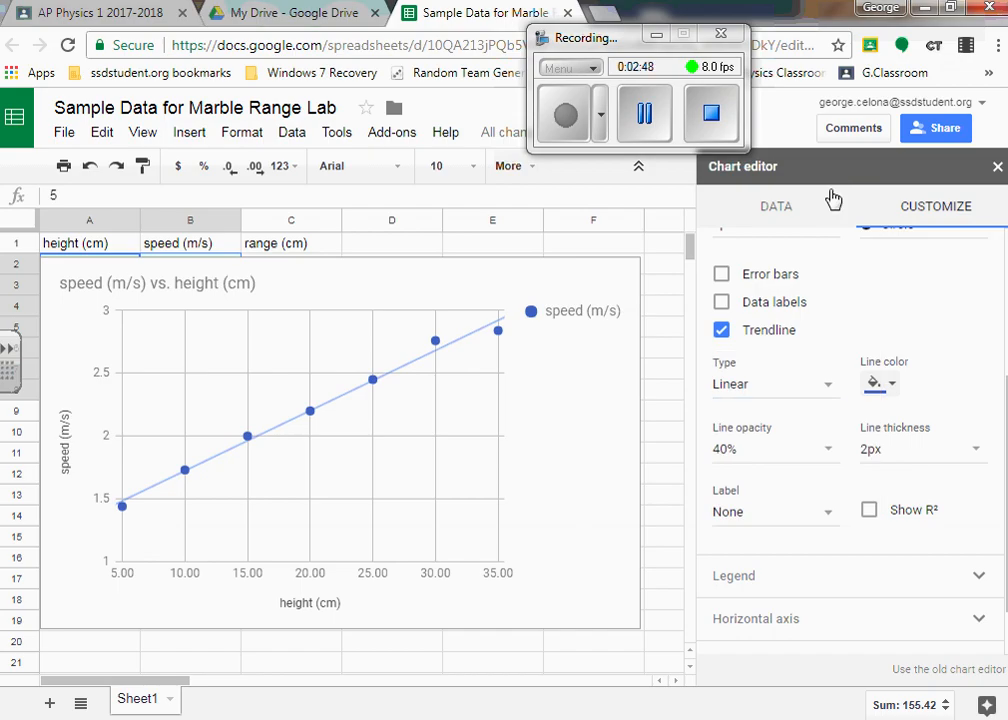
- Label the speed trendline with its equation and show its R² value
{"action": "left_click", "coordinate": [827, 515]}
{"action": "left_click", "coordinate": [725, 552]}
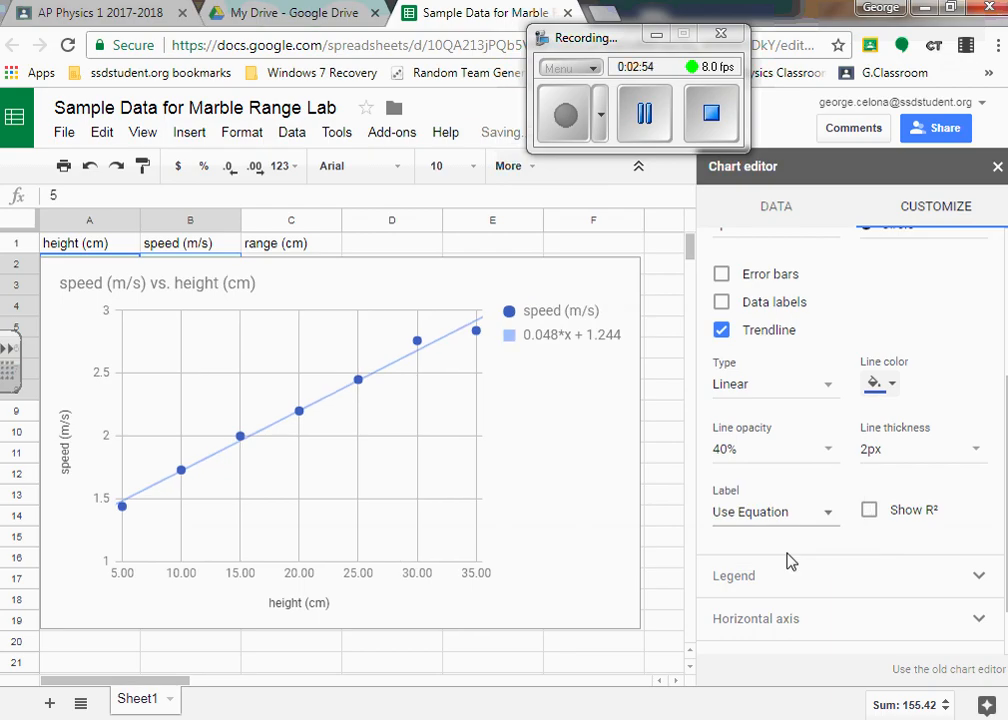
{"action": "left_click", "coordinate": [868, 513]}
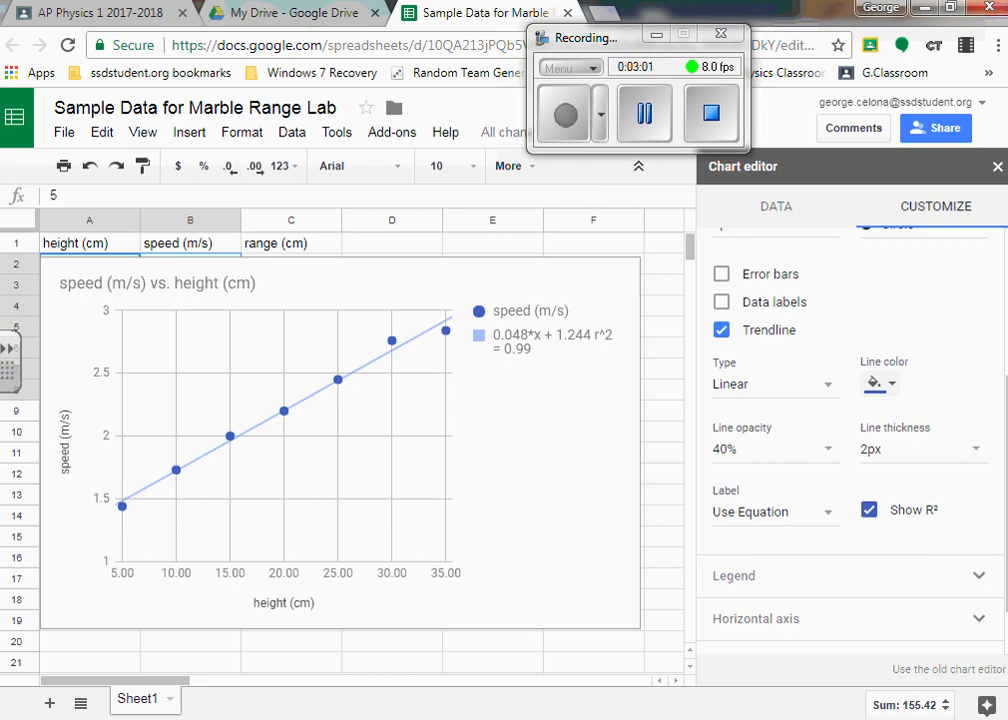
{"action": "scroll", "coordinate": [975, 337], "scroll_direction": "up", "scroll_amount": 1}
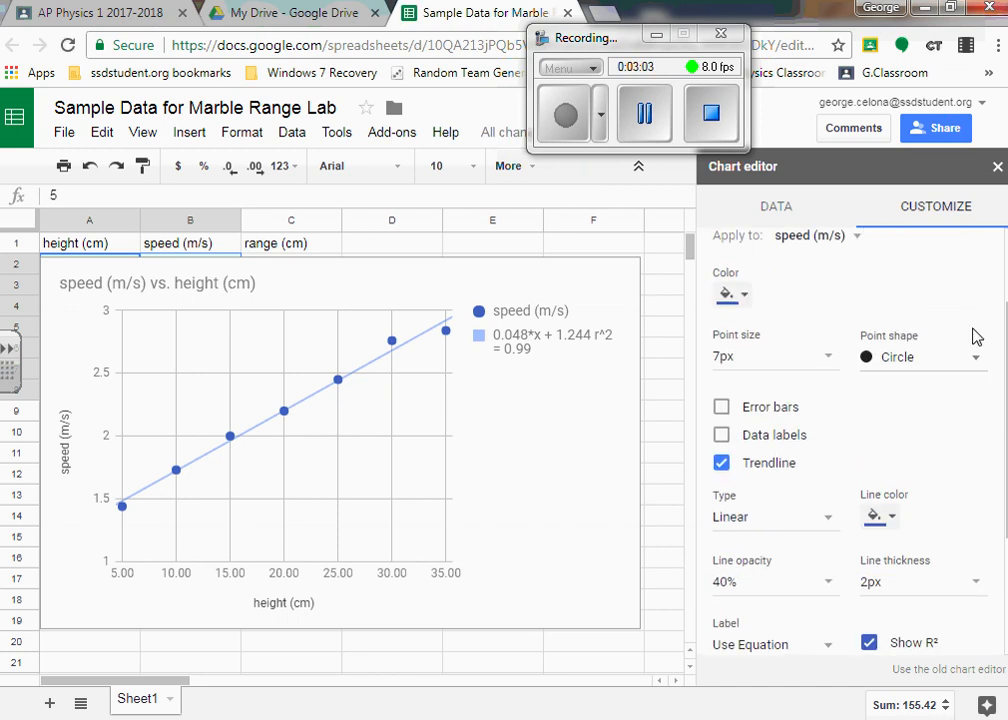
{"action": "scroll", "coordinate": [905, 408], "scroll_direction": "up", "scroll_amount": 1}
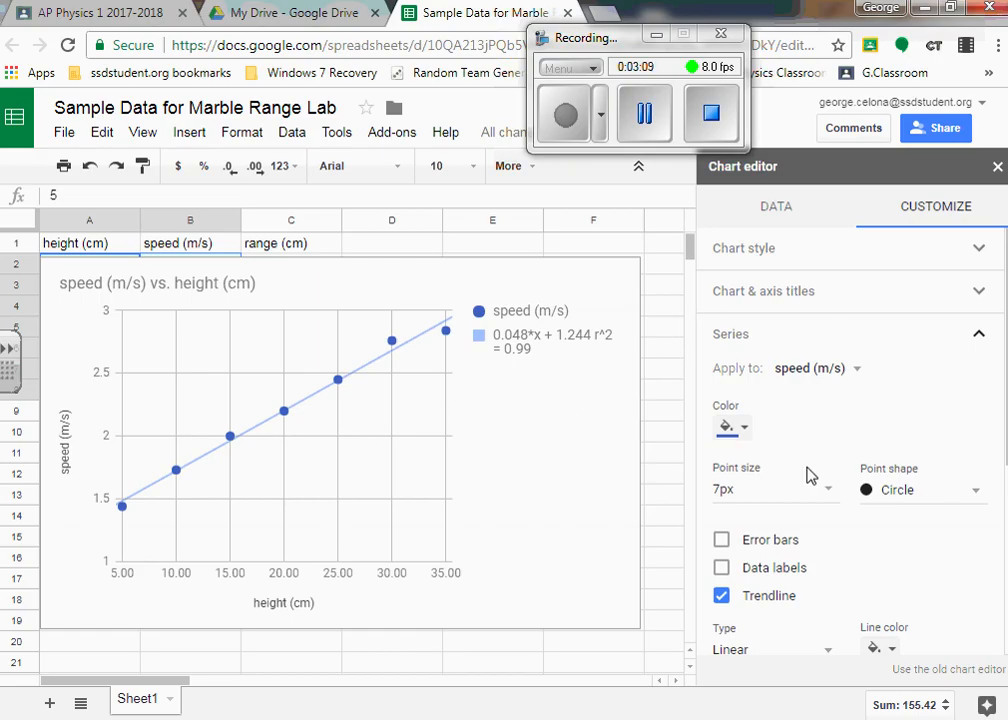
- Close the chart editor and delete the speed versus height chart
{"action": "left_click", "coordinate": [995, 167]}
{"action": "left_click", "coordinate": [532, 296]}
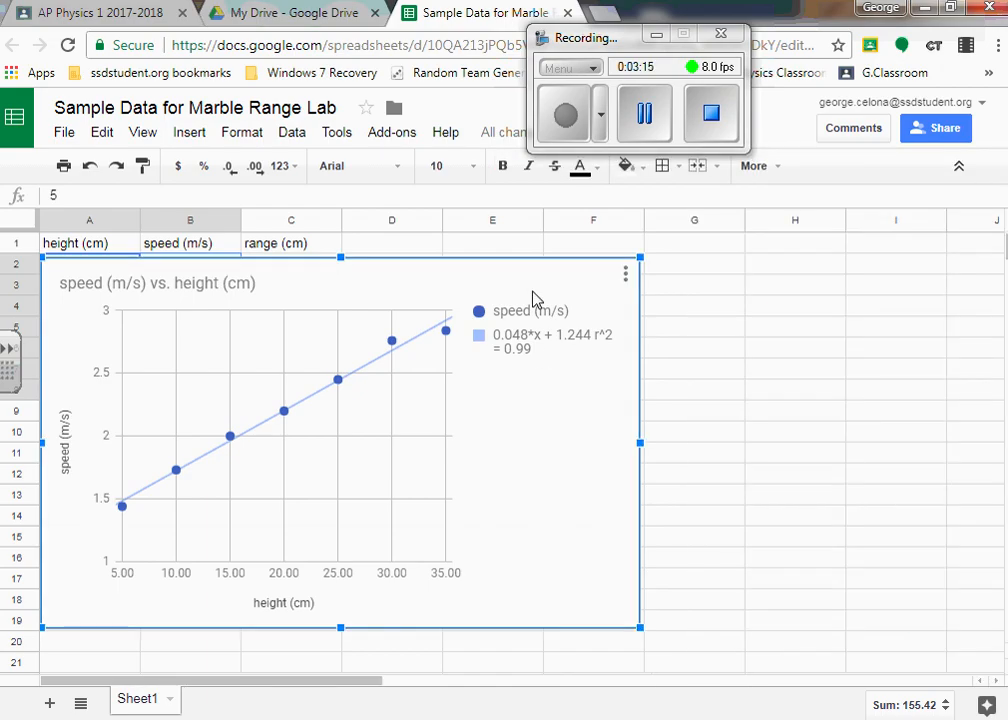
{"action": "key", "text": "Delete"}
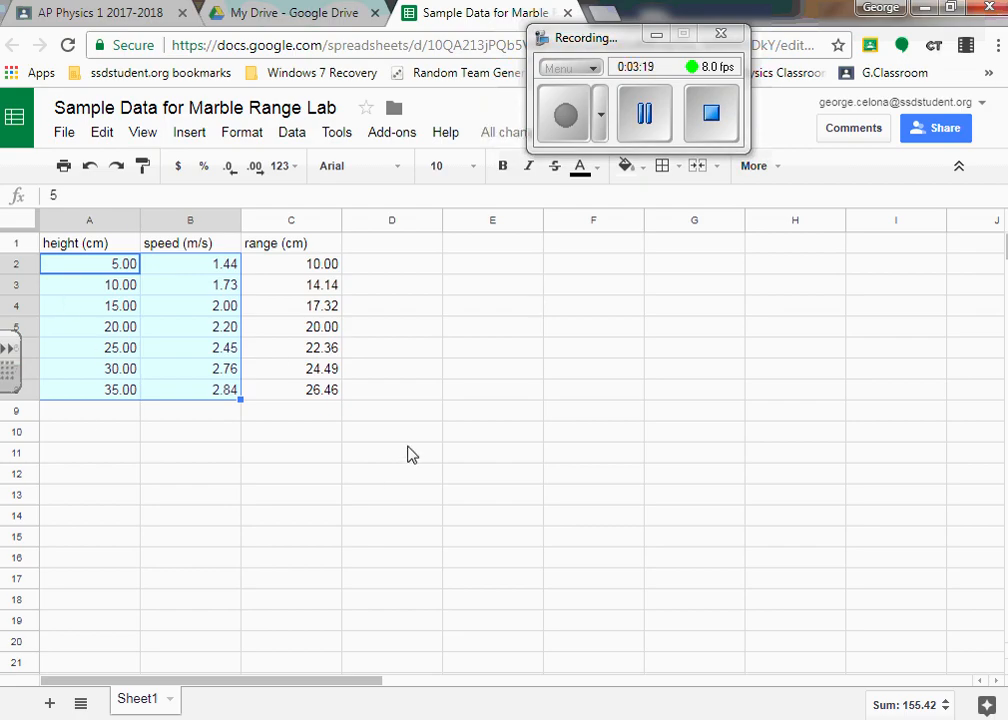
- Insert a chart from the height data in A2:A8 and the range data in C2:C8, leaving out the speed column
{"action": "left_click", "coordinate": [408, 450]}
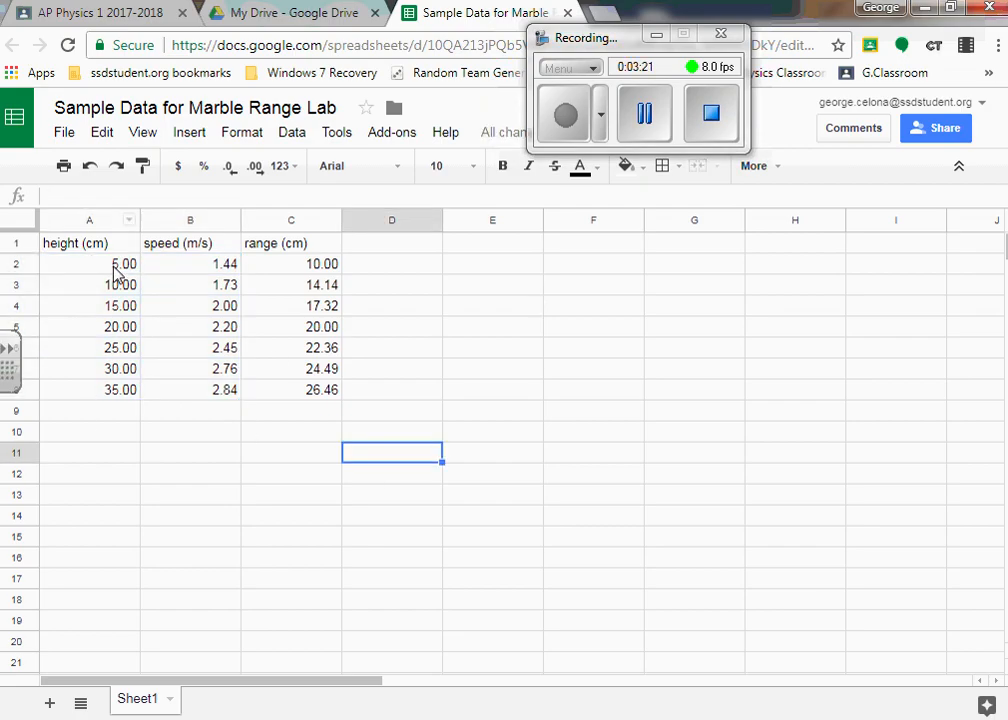
{"action": "left_click_drag", "start_coordinate": [115, 273], "coordinate": [107, 398]}
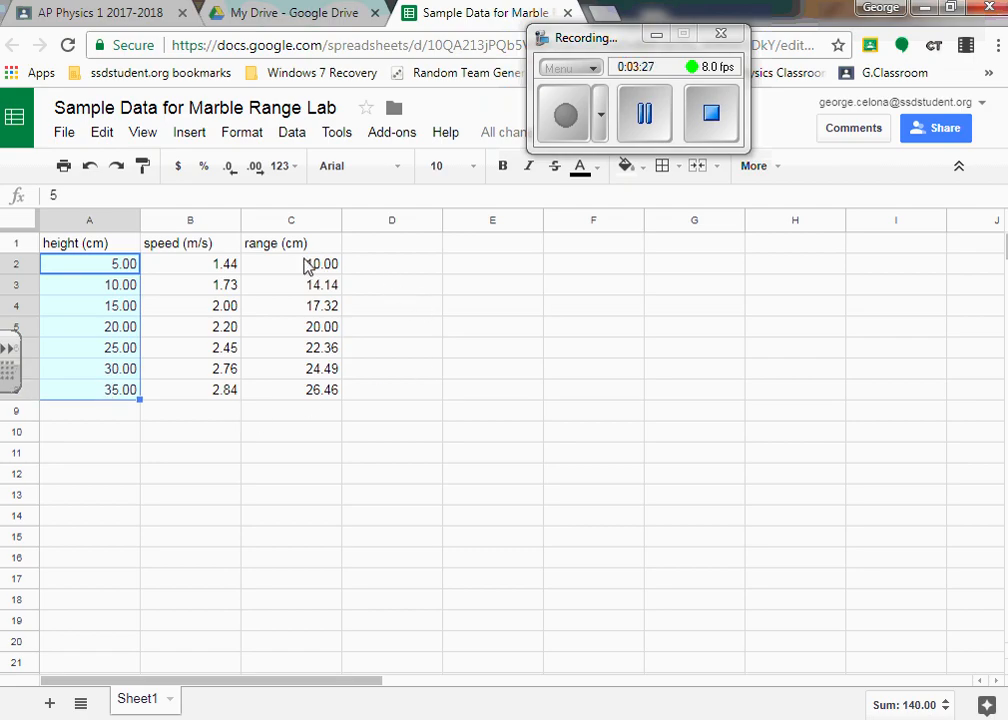
{"action": "left_click_drag", "start_coordinate": [307, 265], "coordinate": [293, 392]}
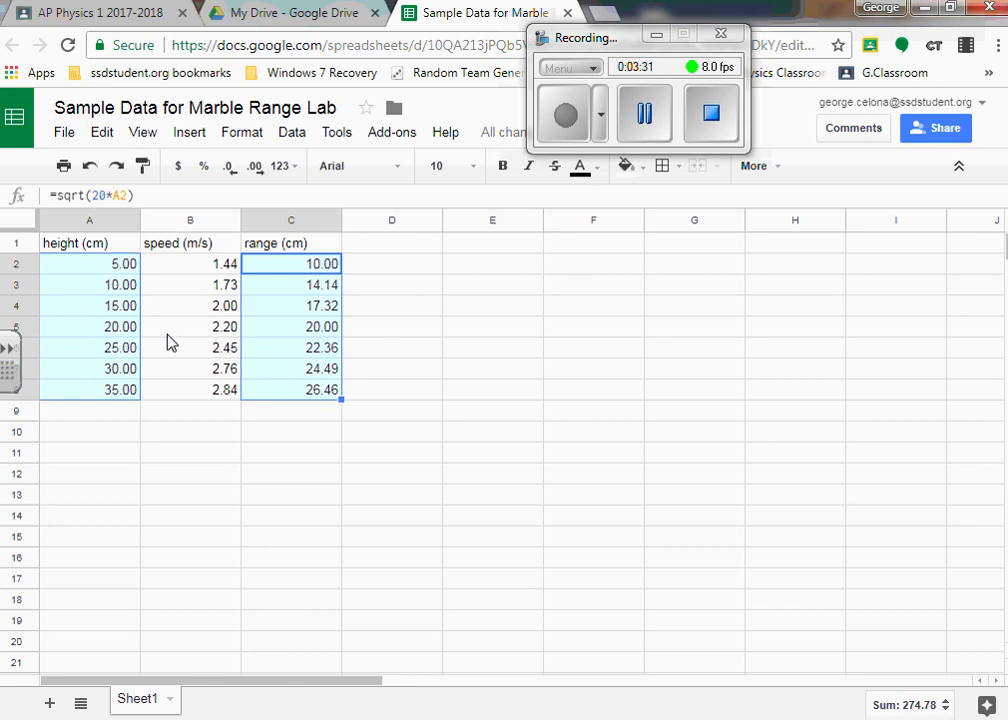
{"action": "left_click", "coordinate": [757, 167]}
{"action": "left_click", "coordinate": [684, 201]}
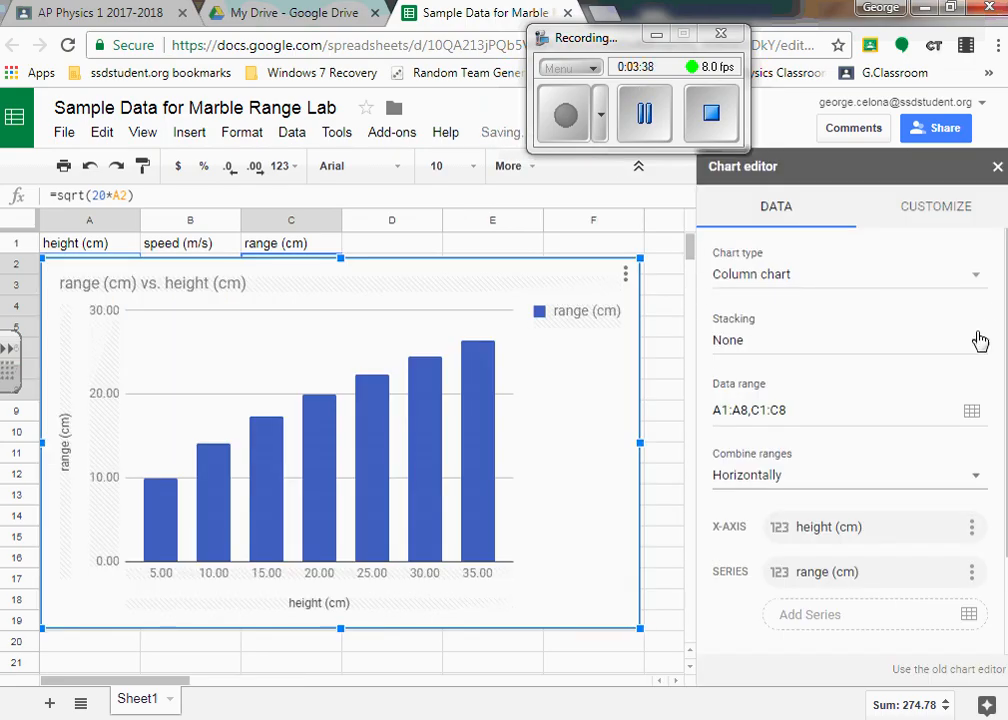
- Change the range versus height chart to a scatter chart
{"action": "left_click", "coordinate": [976, 278]}
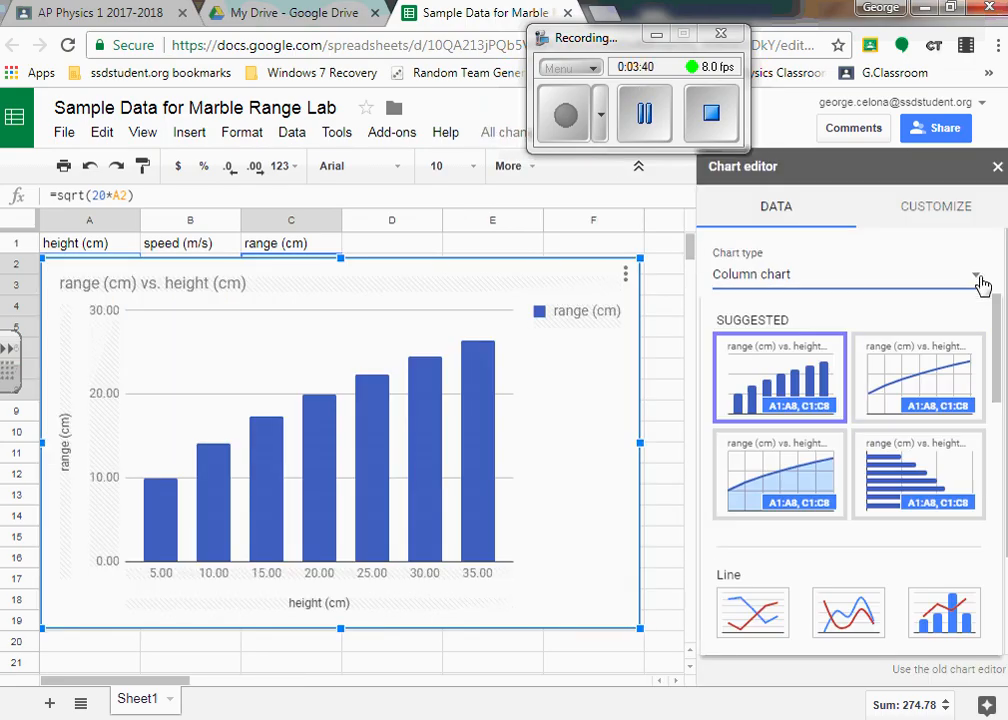
{"action": "left_click_drag", "start_coordinate": [997, 355], "coordinate": [972, 549]}
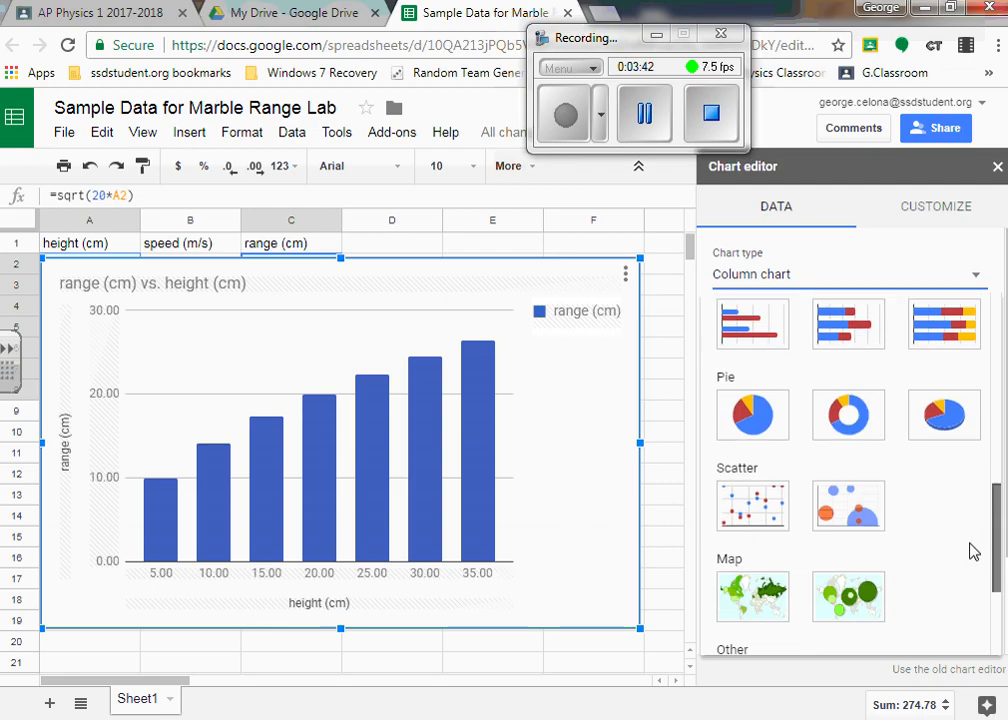
{"action": "left_click", "coordinate": [755, 463]}
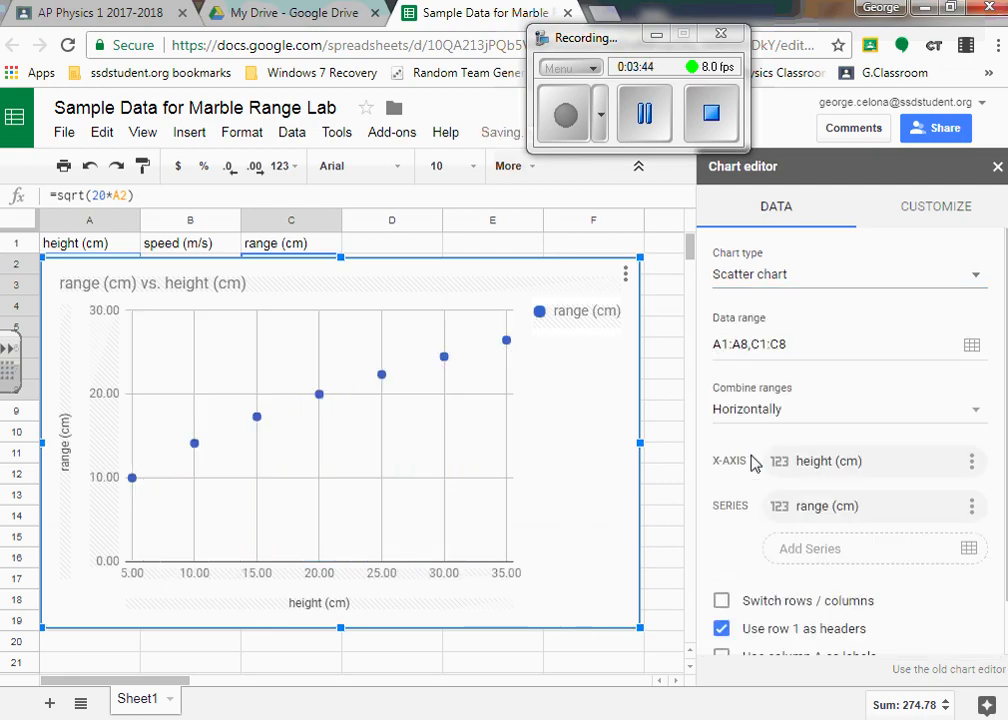